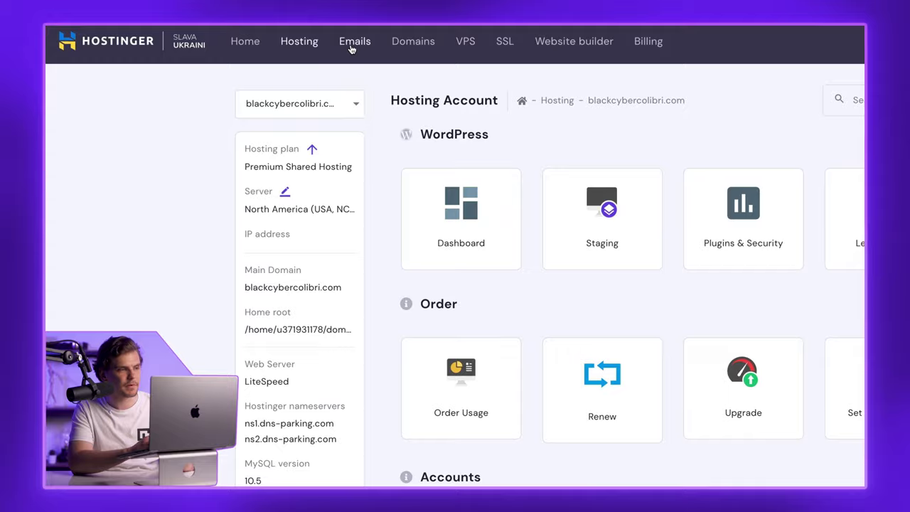
- Open the Create Email Account dialog for blackcybercolibri.com and select the email name field
{"action": "left_click", "coordinate": [351, 43]}
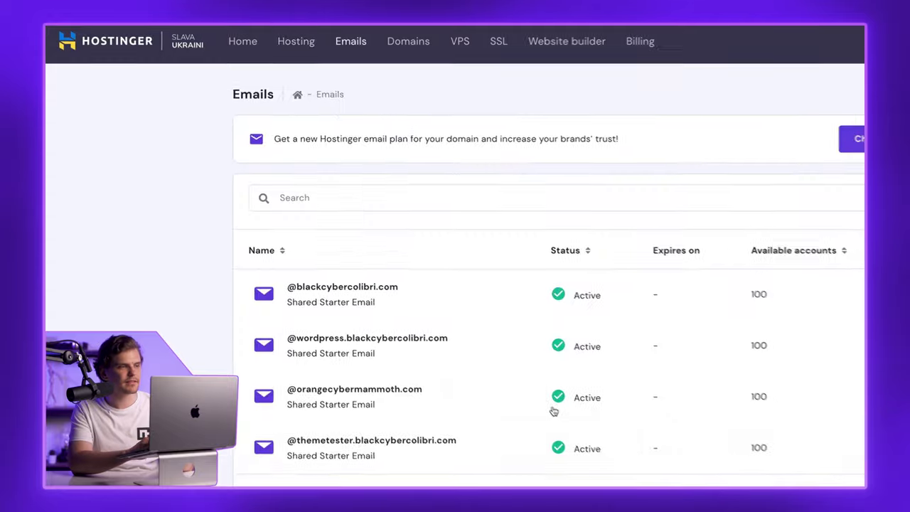
{"action": "left_click", "coordinate": [358, 244]}
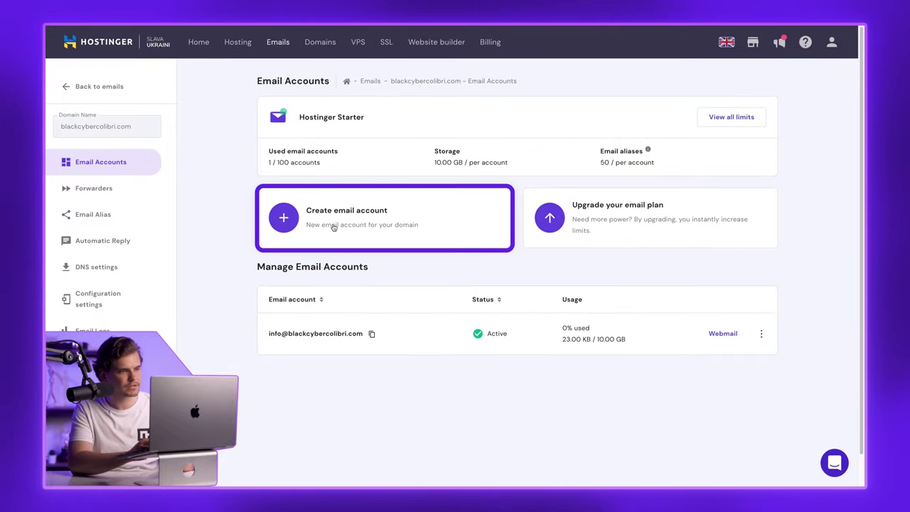
{"action": "left_click", "coordinate": [333, 227]}
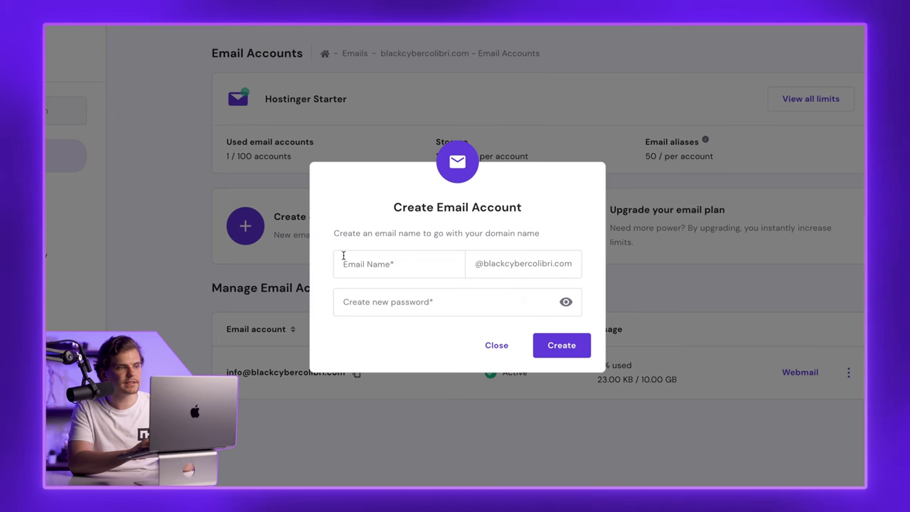
{"action": "left_click", "coordinate": [390, 268]}
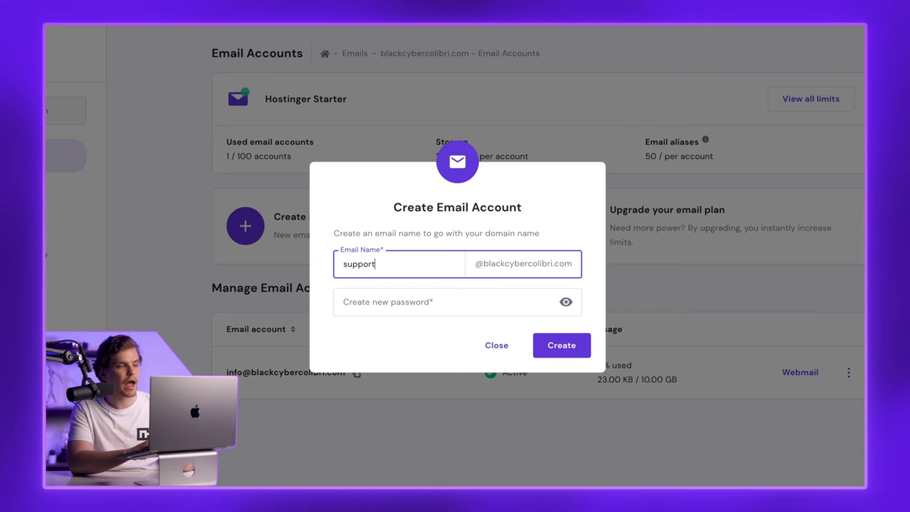
{"action": "left_click", "coordinate": [381, 295]}
{"action": "type", "text": "Abcd"}
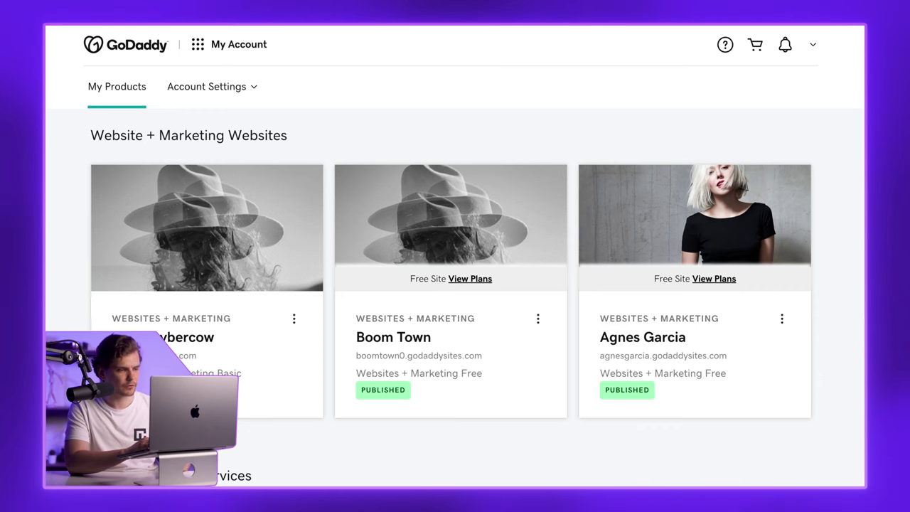
- Open cPanel for the pinkcybergoat.com Deluxe Linux Hosting plan and scroll to its Email tools
{"action": "scroll", "coordinate": [711, 335], "scroll_direction": "down", "scroll_amount": 10}
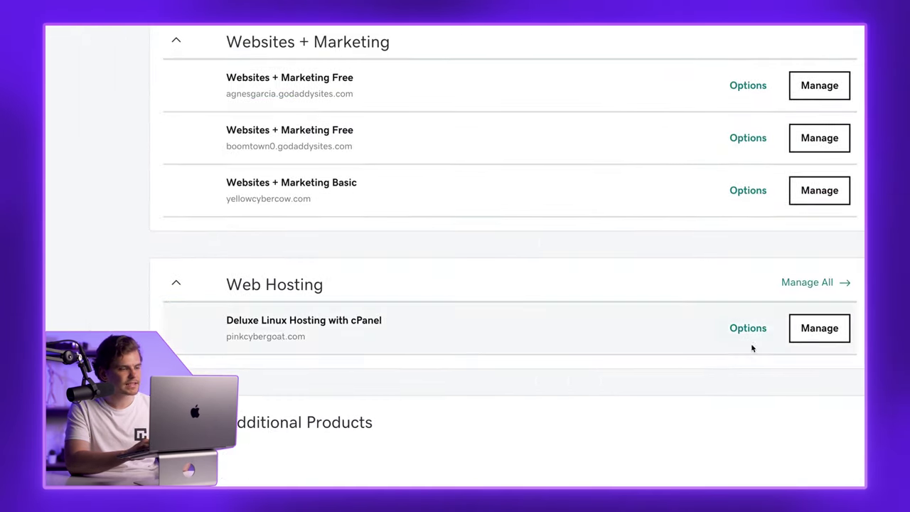
{"action": "left_click", "coordinate": [812, 340]}
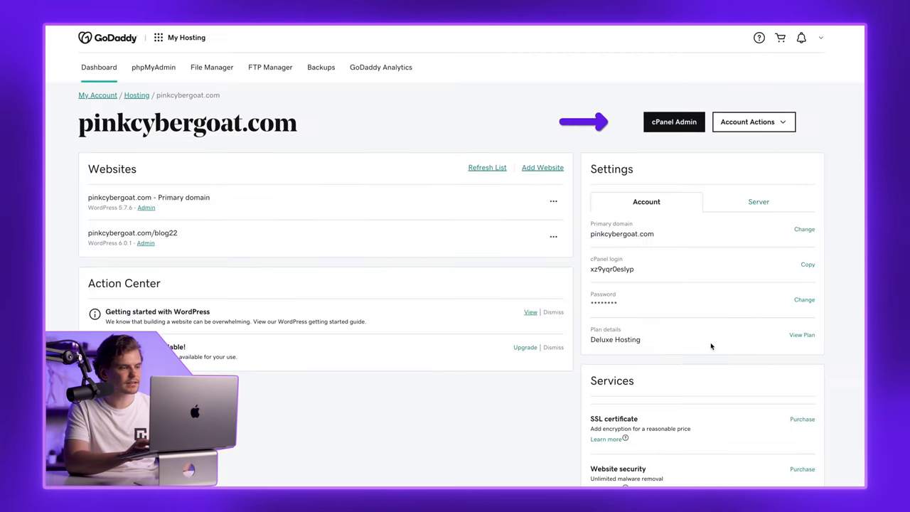
{"action": "left_click", "coordinate": [662, 125]}
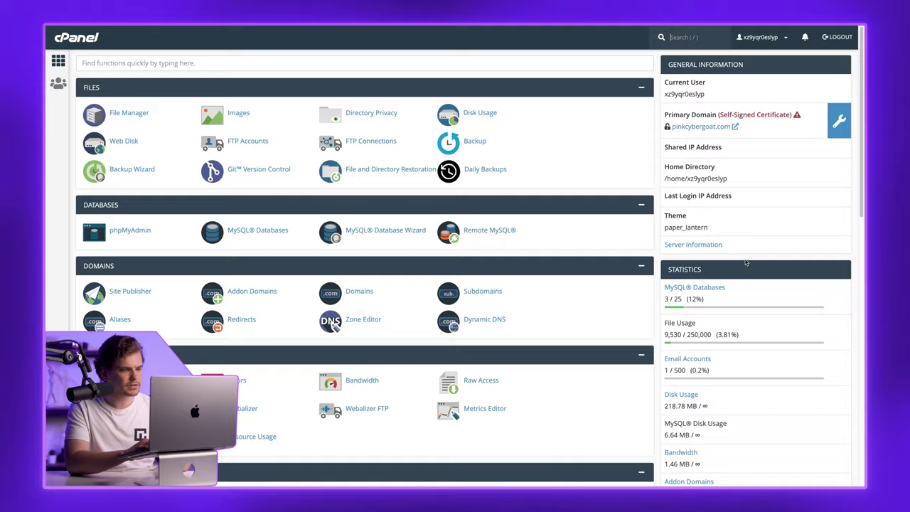
{"action": "scroll", "coordinate": [745, 263], "scroll_direction": "down", "scroll_amount": 5}
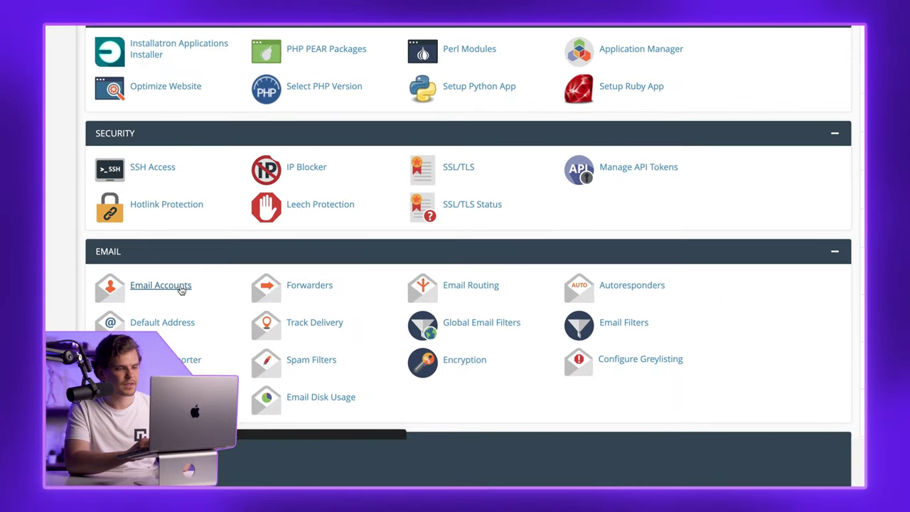
- Create a cPanel email account with username 'support' and a generated strong password, showing optional settings
{"action": "left_click", "coordinate": [178, 287]}
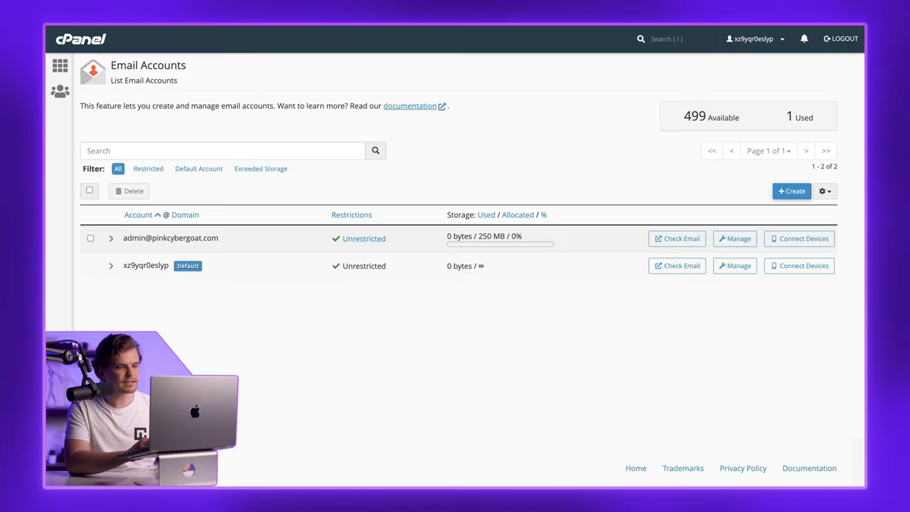
{"action": "left_click", "coordinate": [790, 191]}
{"action": "type", "text": "support"}
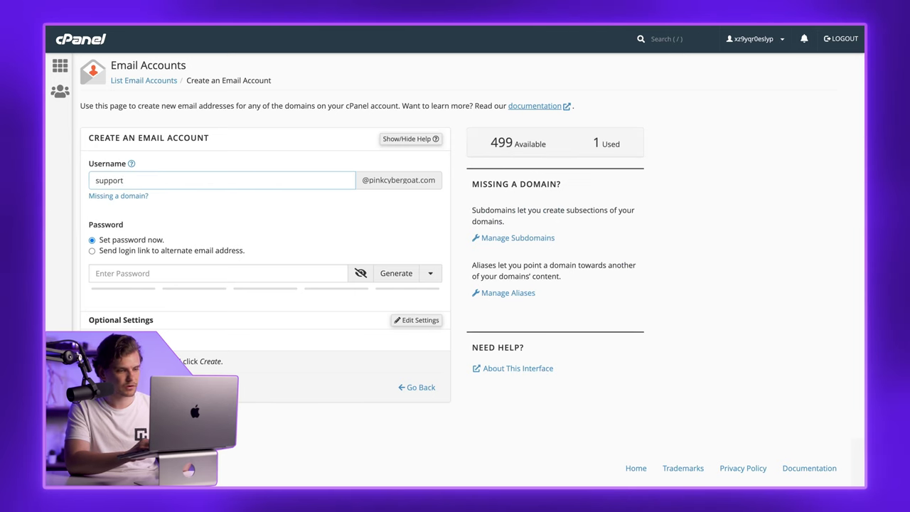
{"action": "left_click", "coordinate": [396, 273]}
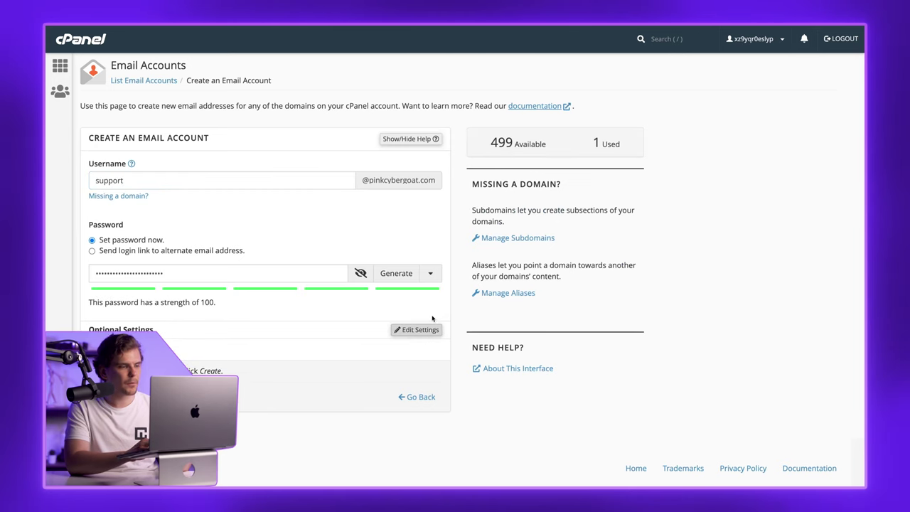
{"action": "left_click", "coordinate": [408, 331]}
{"action": "scroll", "coordinate": [395, 367], "scroll_direction": "down", "scroll_amount": 3}
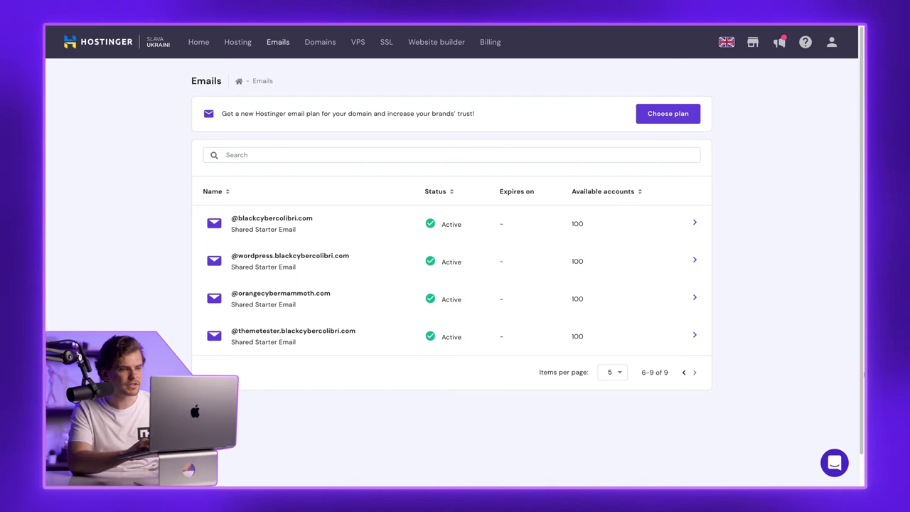
{"action": "left_click", "coordinate": [335, 224]}
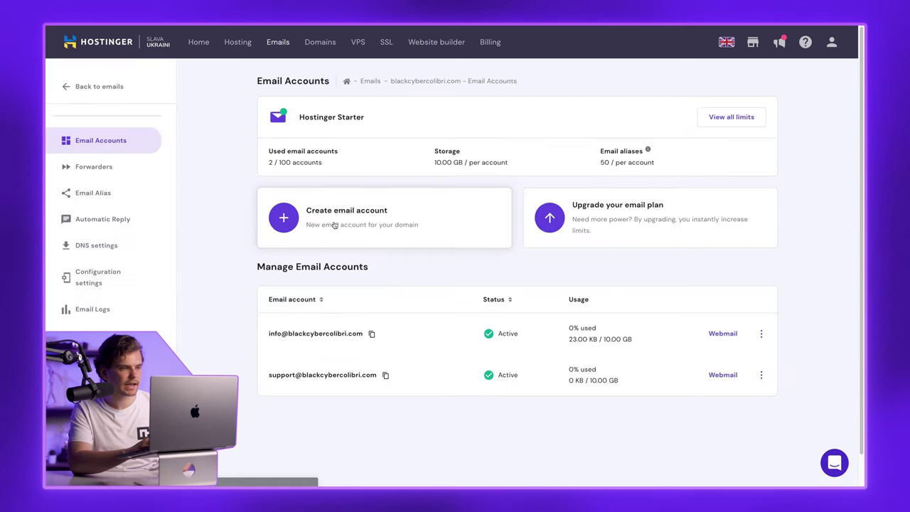
{"action": "left_click", "coordinate": [761, 377]}
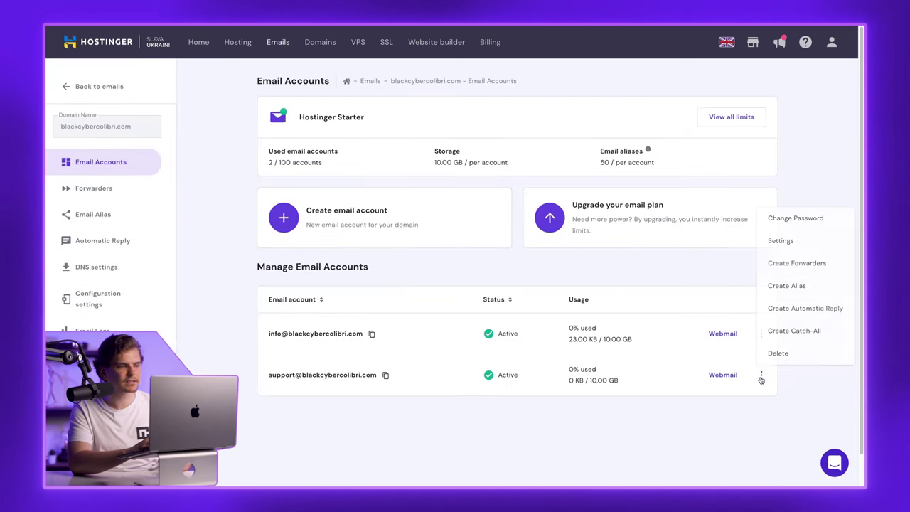
{"action": "left_click", "coordinate": [797, 264]}
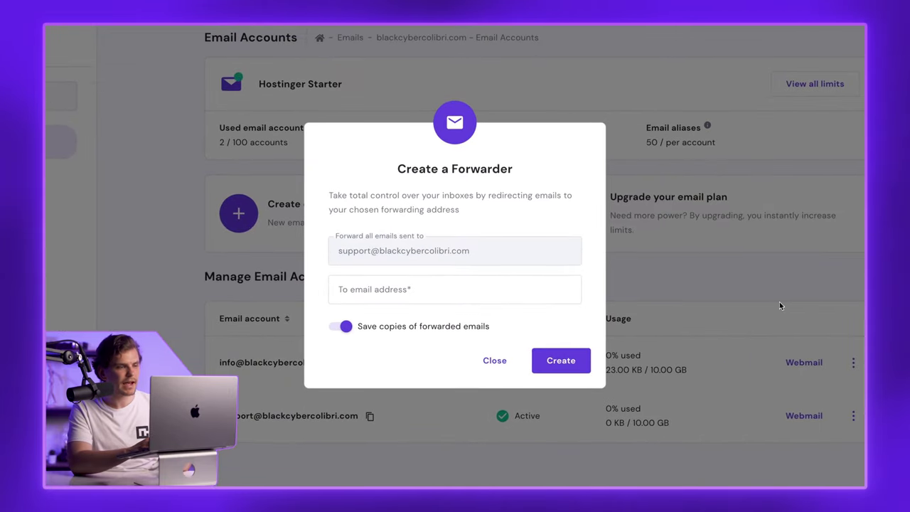
{"action": "left_click", "coordinate": [467, 289]}
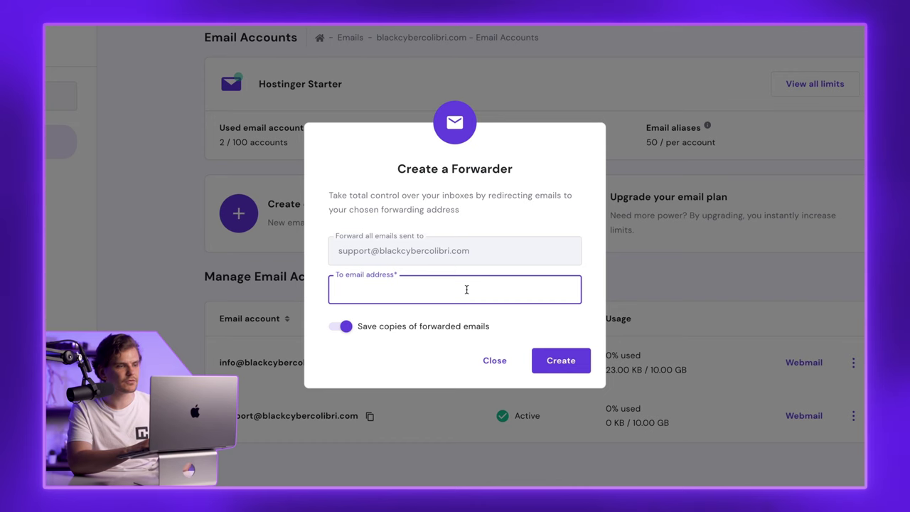
{"action": "key", "text": "ctrl+v"}
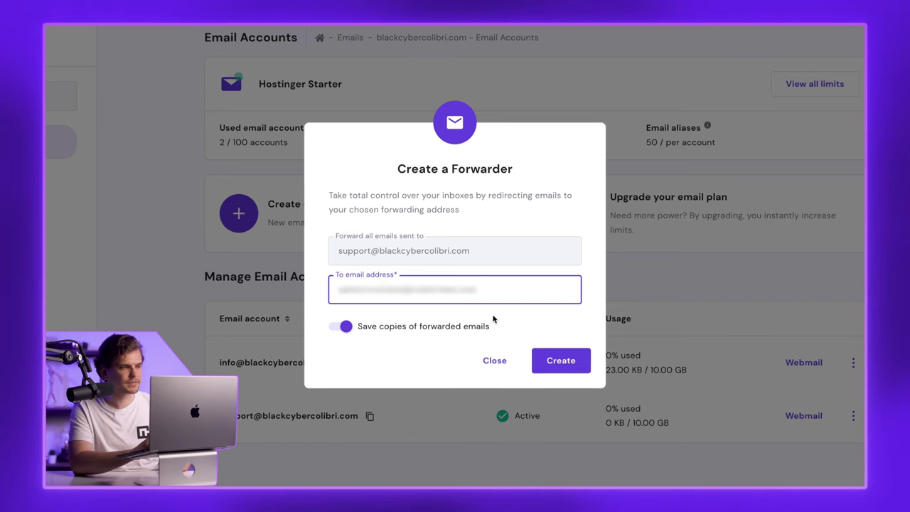
{"action": "left_click", "coordinate": [558, 361]}
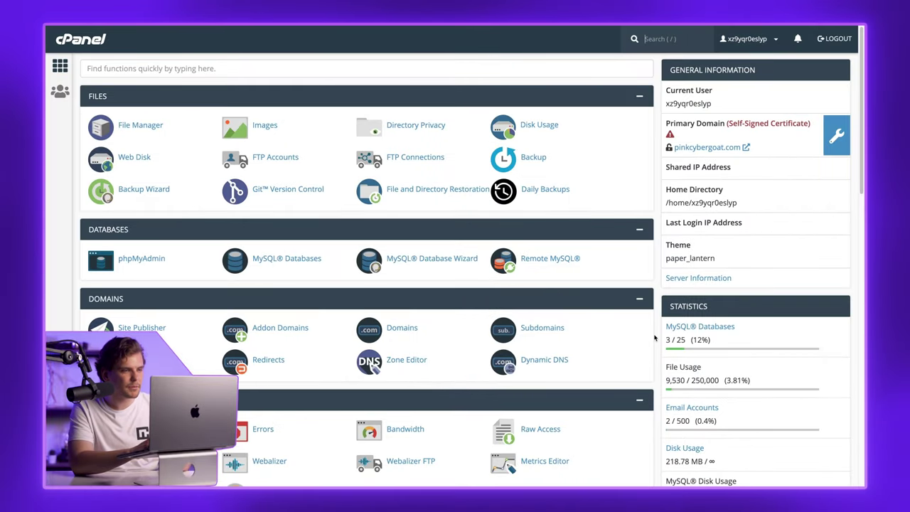
- Go to cPanel Forwarders, choose Add Forwarder, and open the Domain dropdown
{"action": "scroll", "coordinate": [654, 339], "scroll_direction": "down", "scroll_amount": 8}
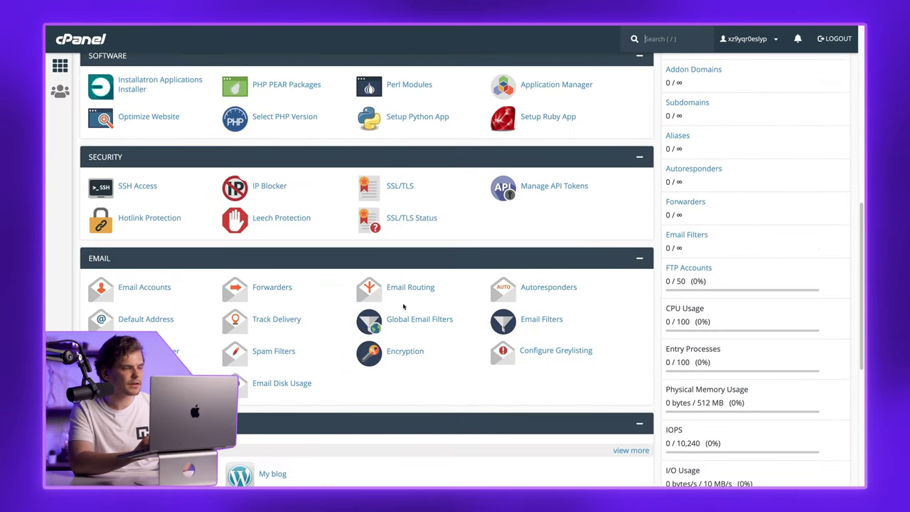
{"action": "left_click", "coordinate": [268, 287]}
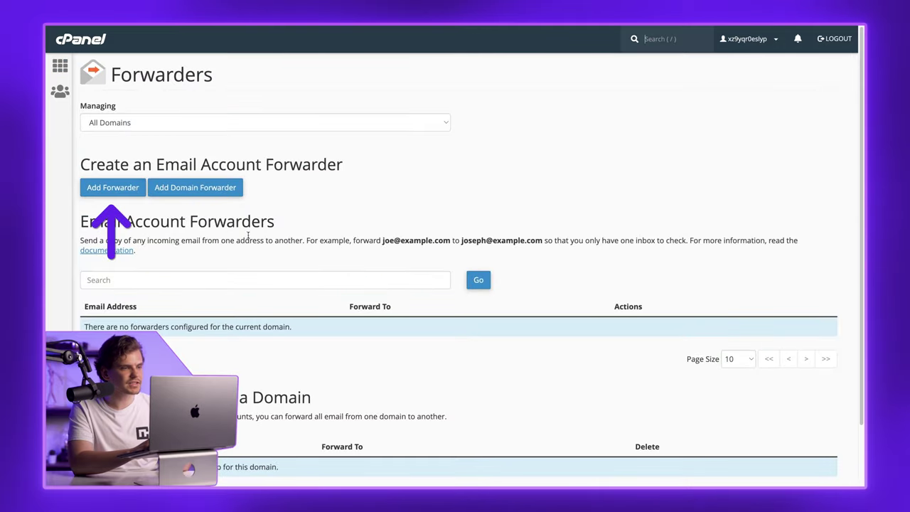
{"action": "left_click", "coordinate": [121, 189]}
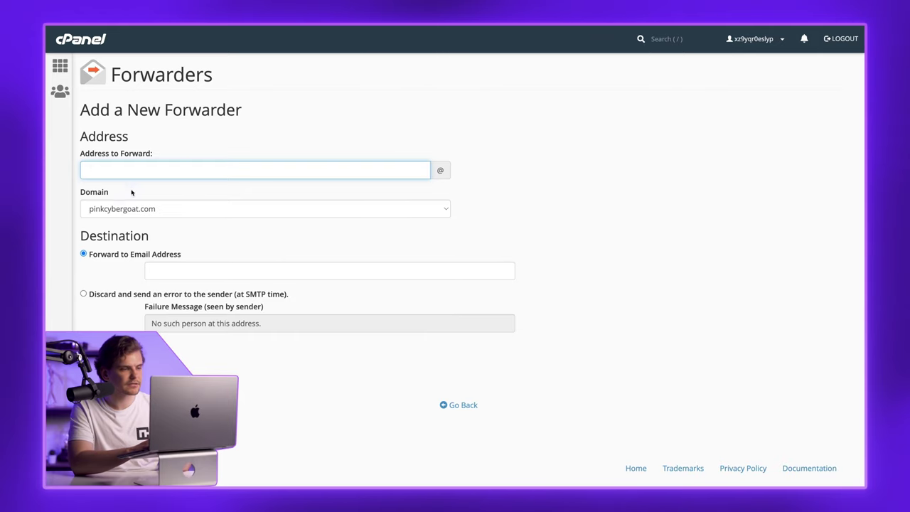
{"action": "left_click", "coordinate": [182, 211]}
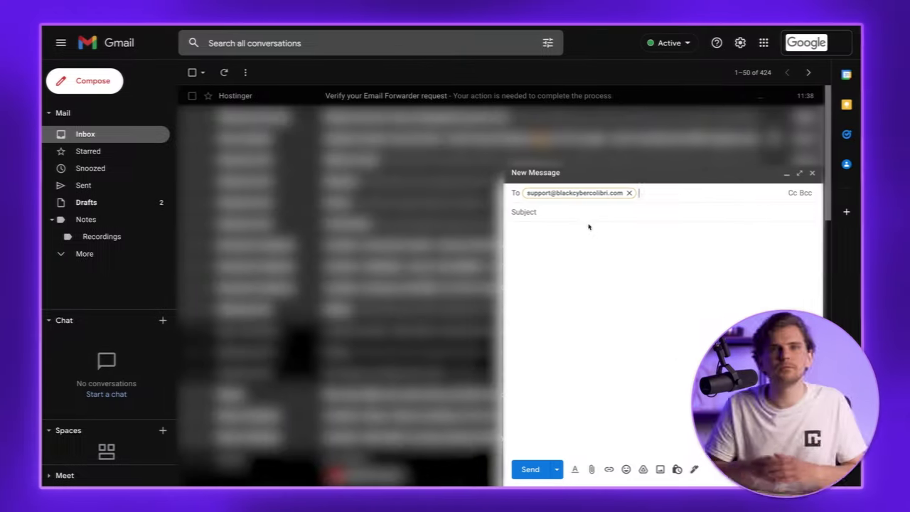
{"action": "left_click", "coordinate": [587, 214]}
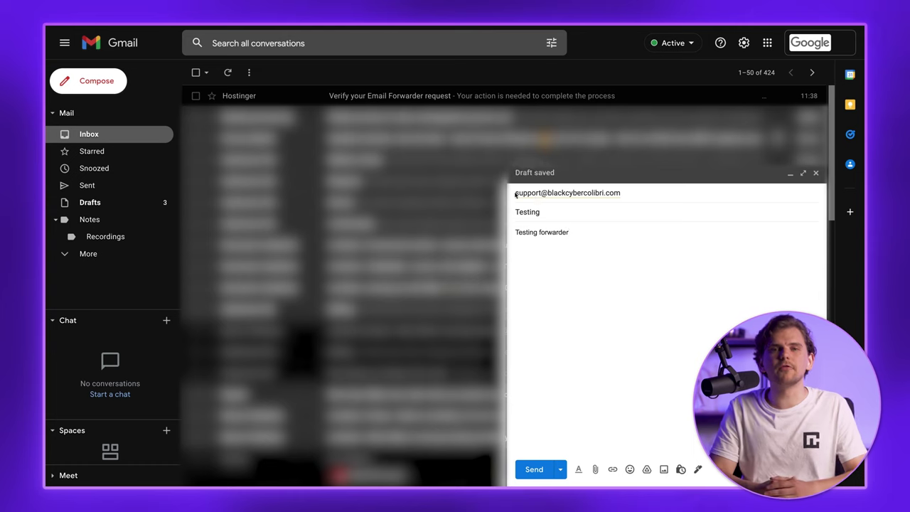
{"action": "left_click", "coordinate": [534, 469]}
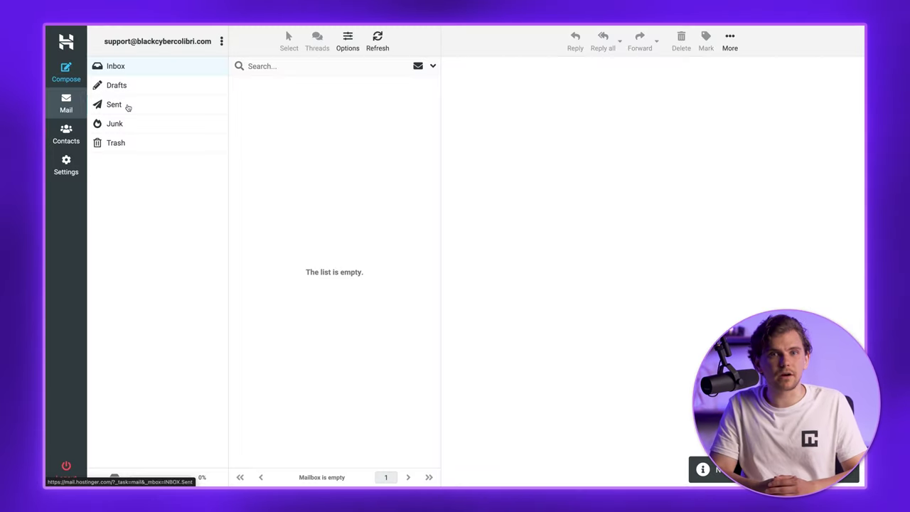
- Look through the webmail Sent, Contacts and Settings views, and start a new Compose message
{"action": "left_click", "coordinate": [126, 107]}
{"action": "left_click", "coordinate": [62, 140]}
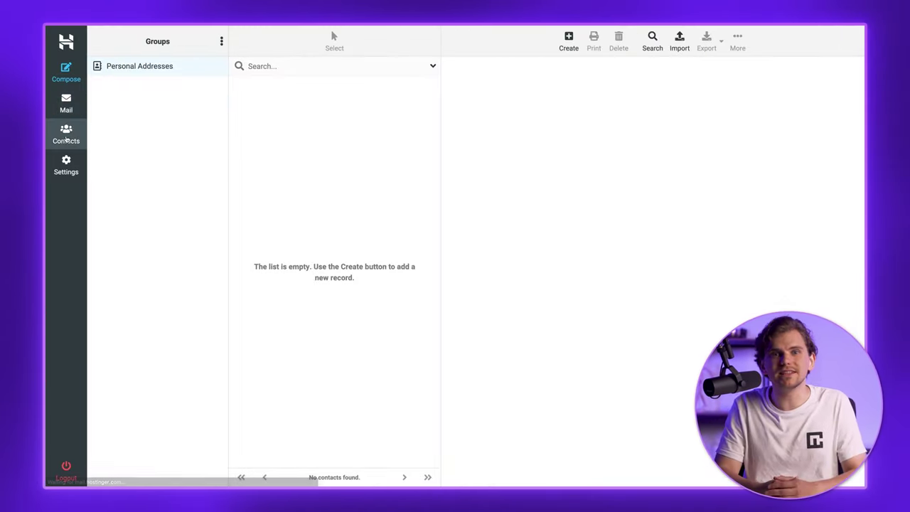
{"action": "left_click", "coordinate": [65, 166]}
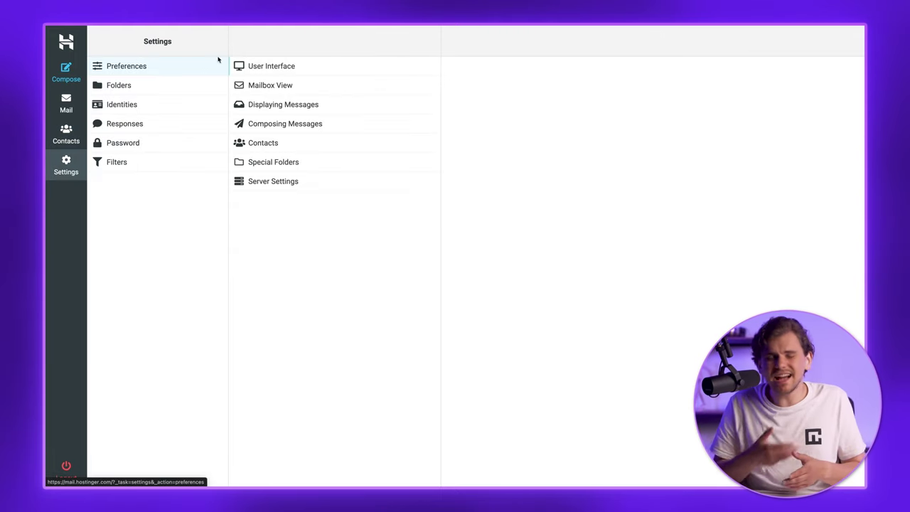
{"action": "left_click", "coordinate": [66, 71]}
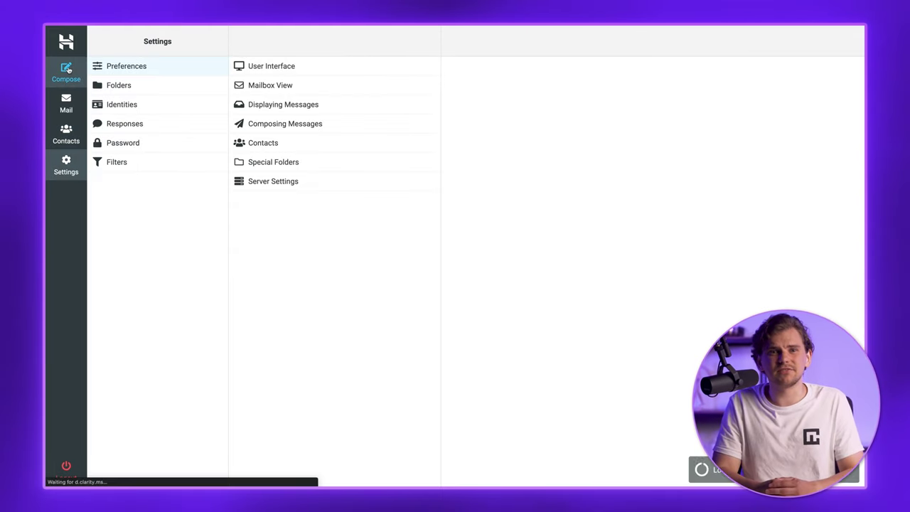